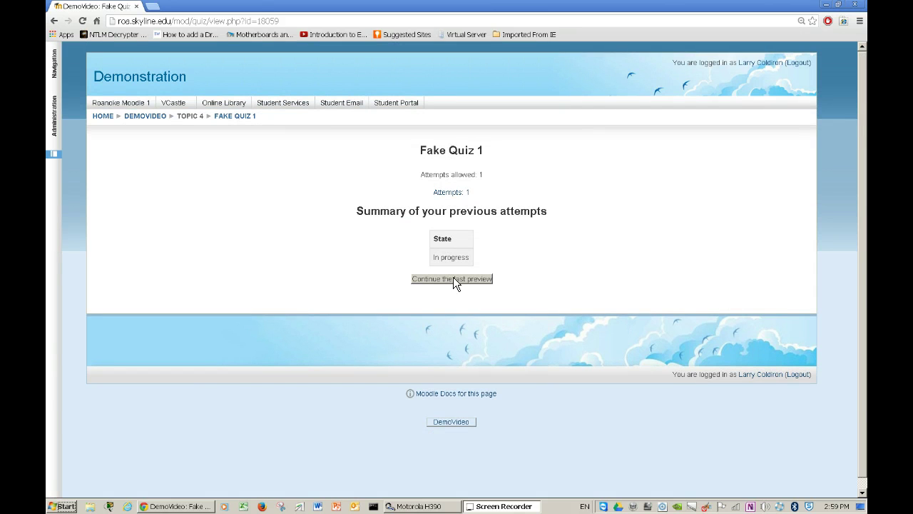
Step: Continue the last preview of Fake Quiz 1 and copy the text from Question 1 to the first option of Question 4
left_click(457, 279)
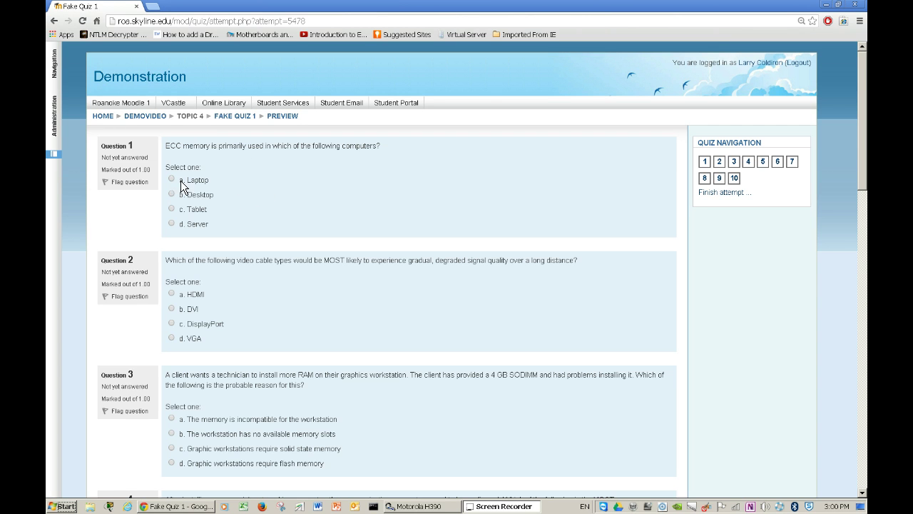
left_click_drag(164, 152, 336, 489)
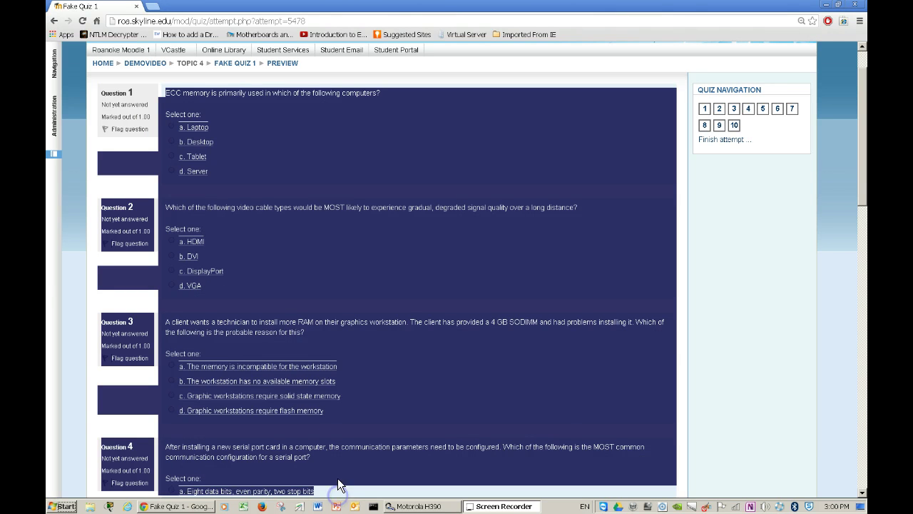
right_click(312, 408)
key("Escape")
Step: Paste the copied quiz questions into a new Notepad document and close it without saving
left_click(63, 506)
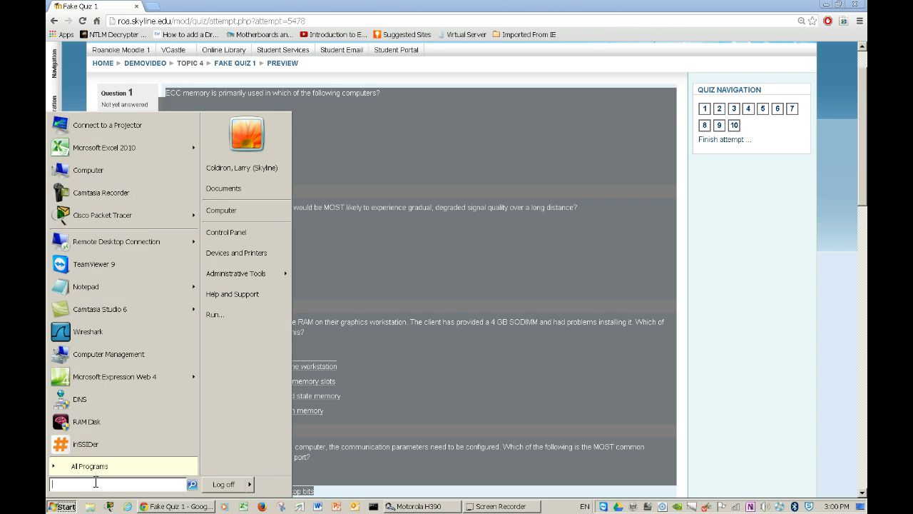
type("notepad")
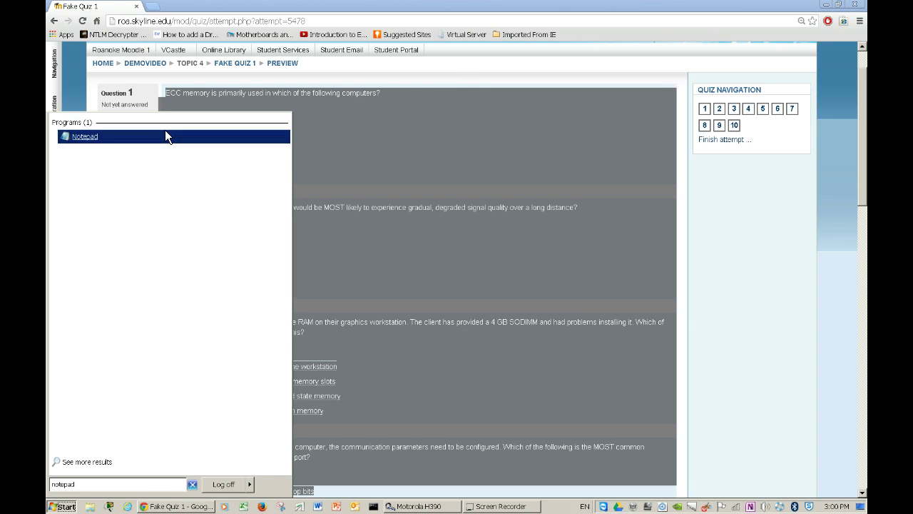
left_click(108, 135)
right_click(370, 150)
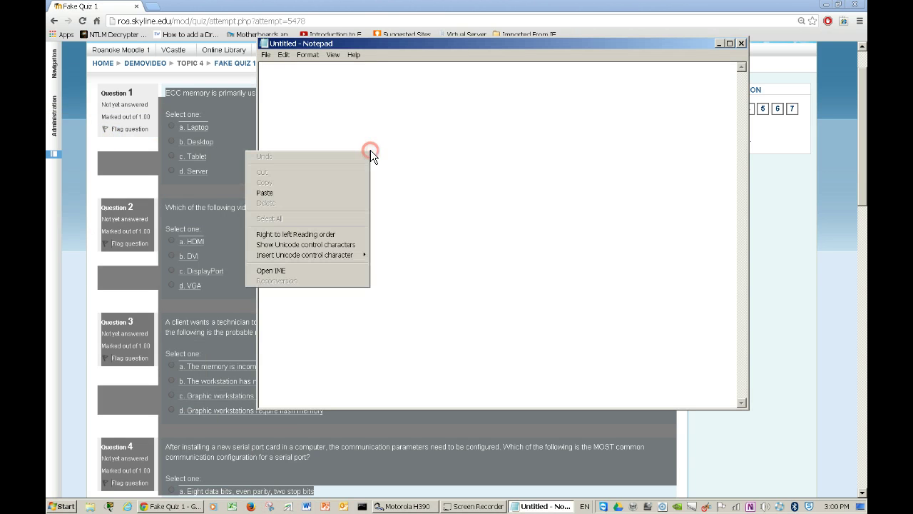
left_click(289, 193)
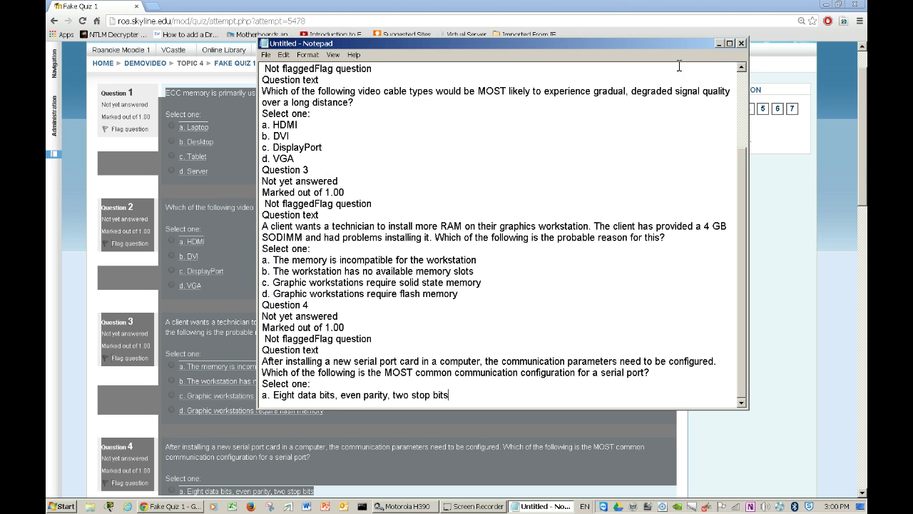
left_click(741, 44)
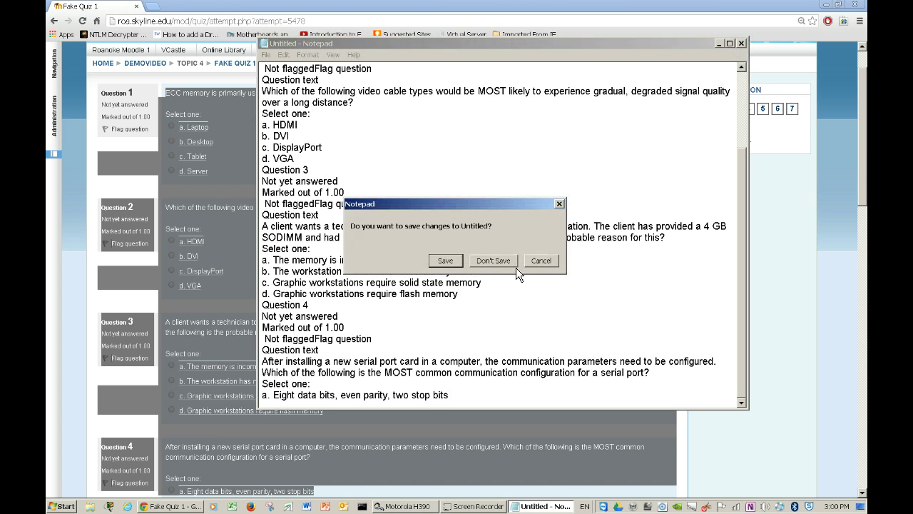
left_click(500, 263)
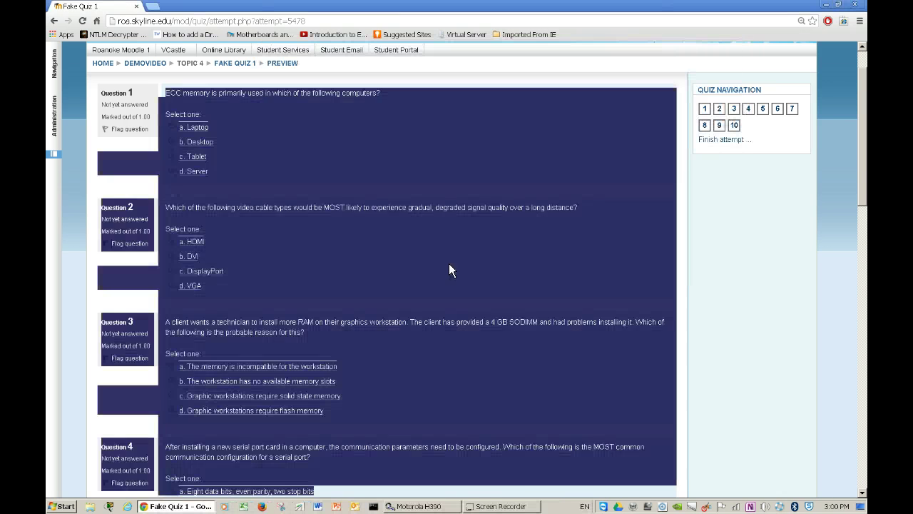
Step: Copy the entire quiz preview page and paste it into a new Notepad document
left_click(427, 146)
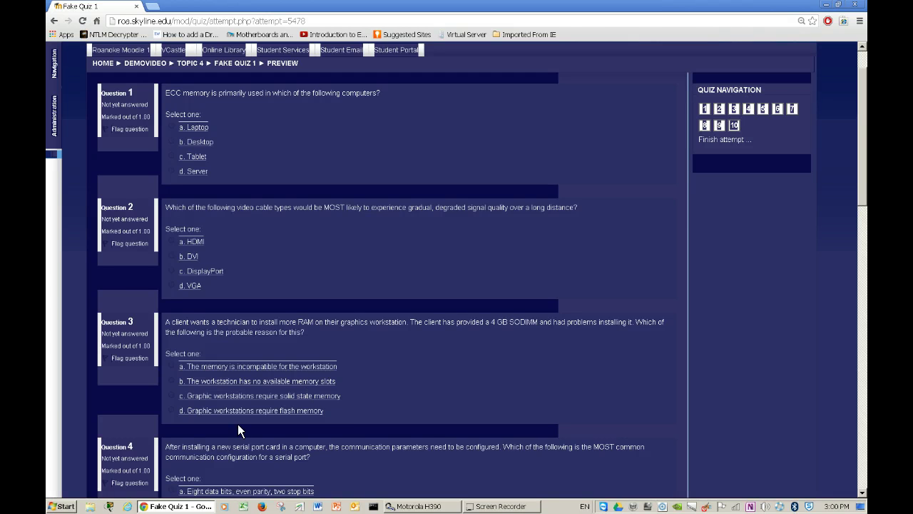
left_click(65, 506)
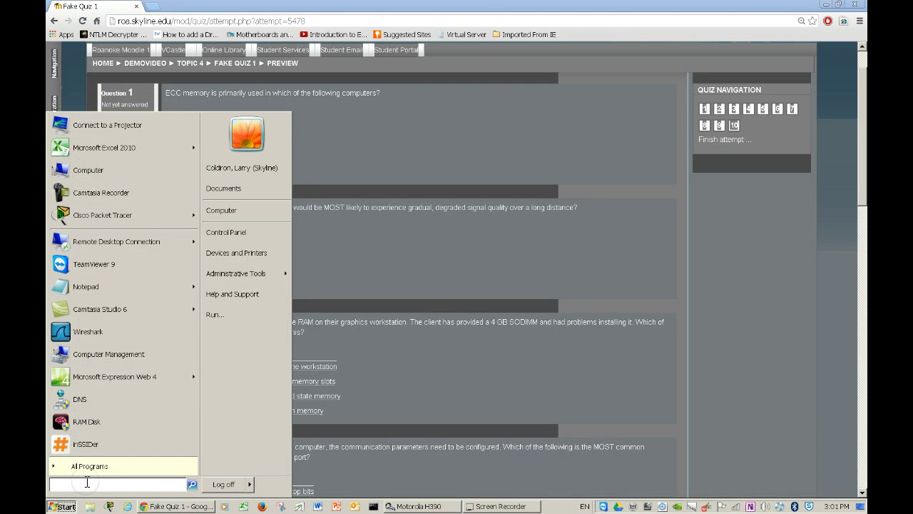
type("notepad")
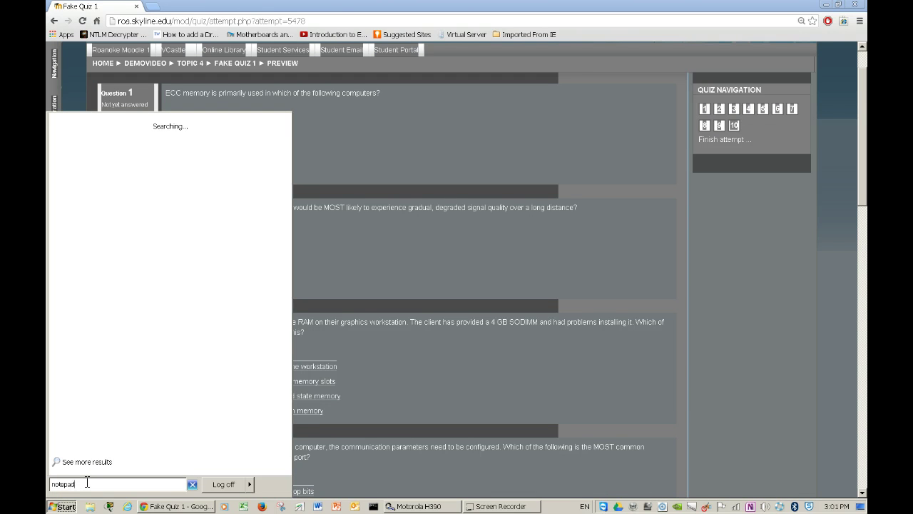
key("Return")
right_click(318, 247)
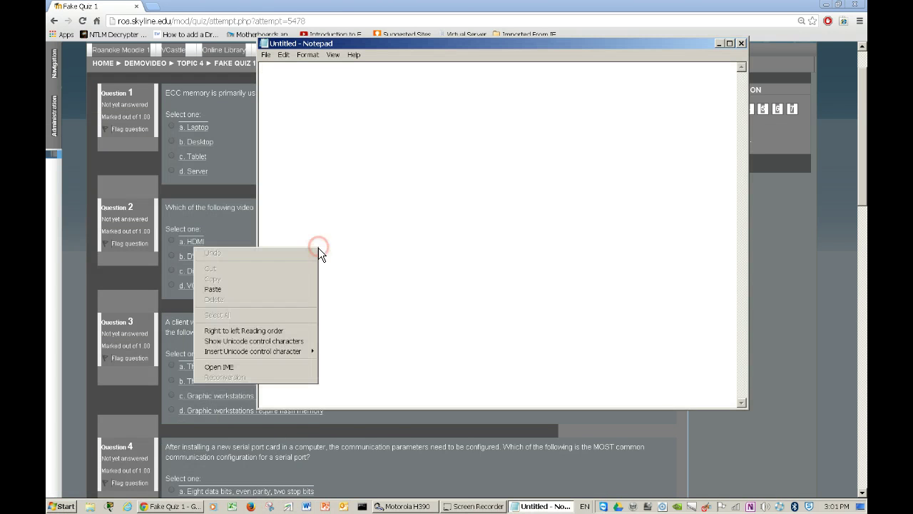
left_click(215, 288)
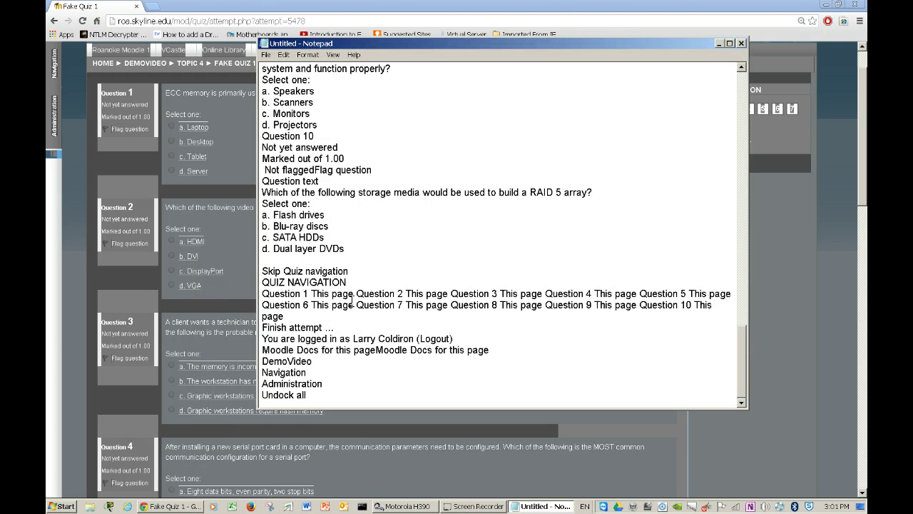
Step: Look over the pasted quiz page text and discard the Notepad document without saving
scroll(352, 303, "up", 20)
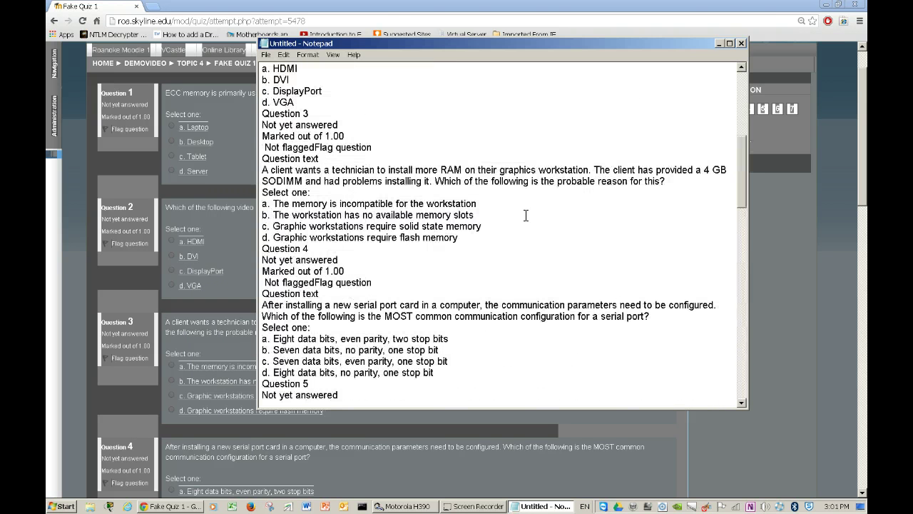
left_click(742, 44)
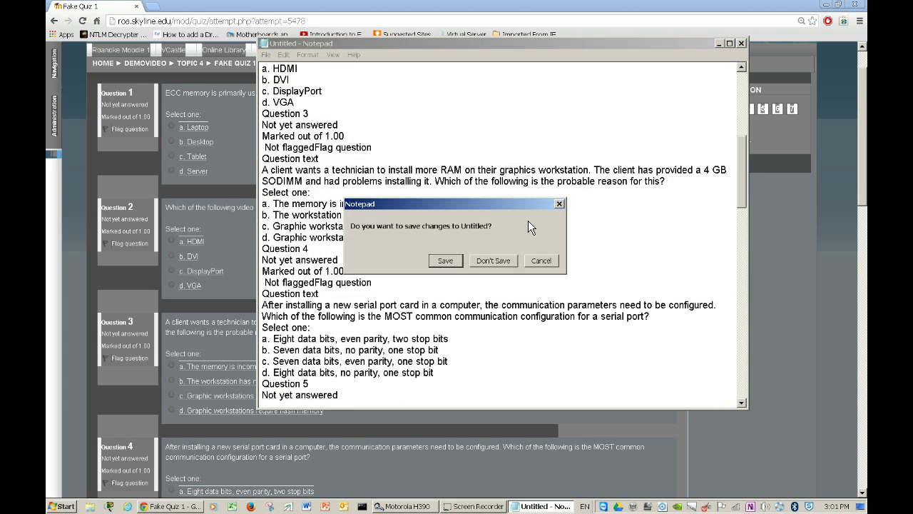
left_click(494, 261)
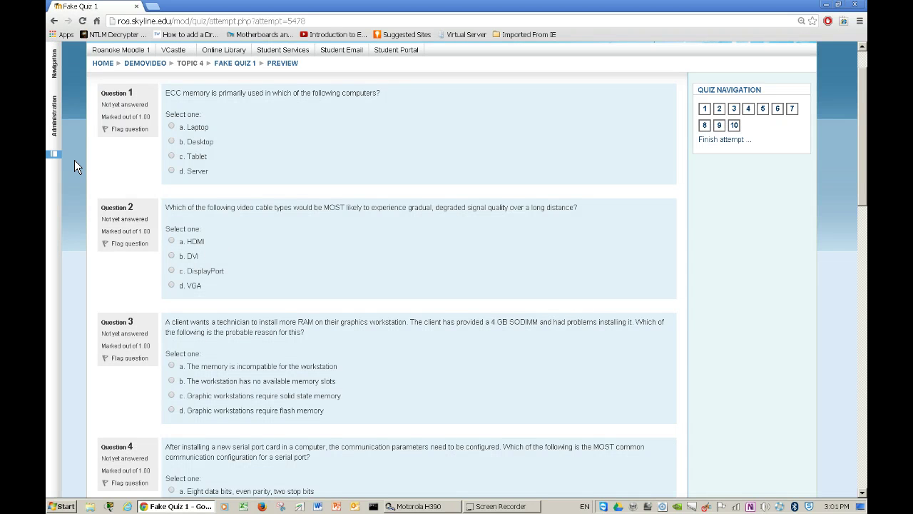
Step: Open the quiz's settings for editing and set When time expires to "Open attempts are submitted automatically"
left_click(56, 125)
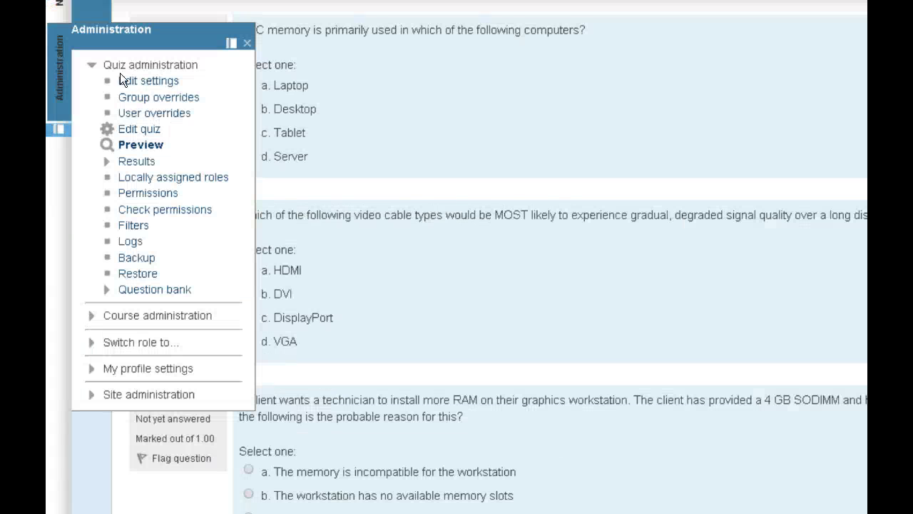
left_click(107, 125)
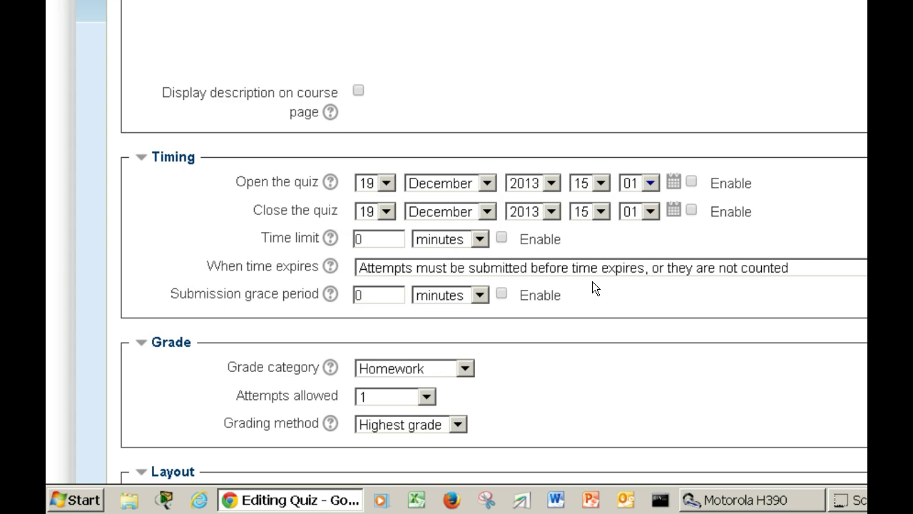
scroll(592, 281, "down", 4)
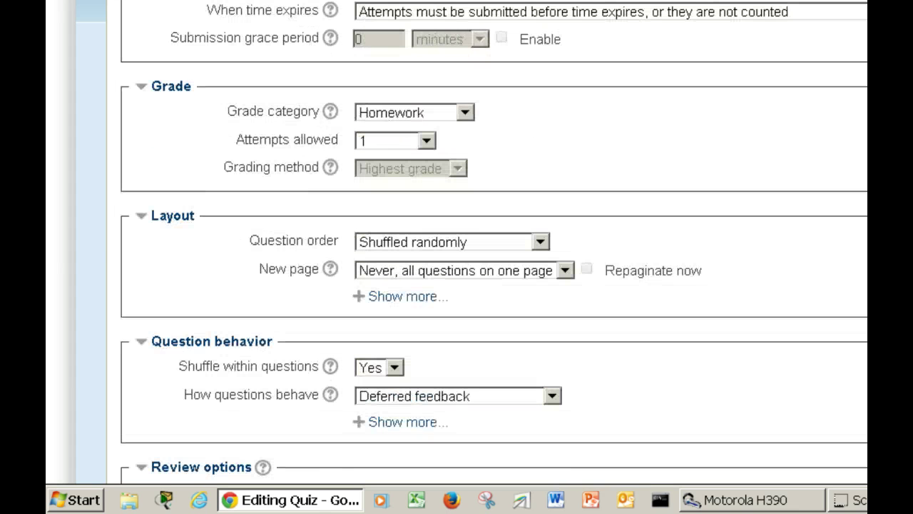
left_click(570, 11)
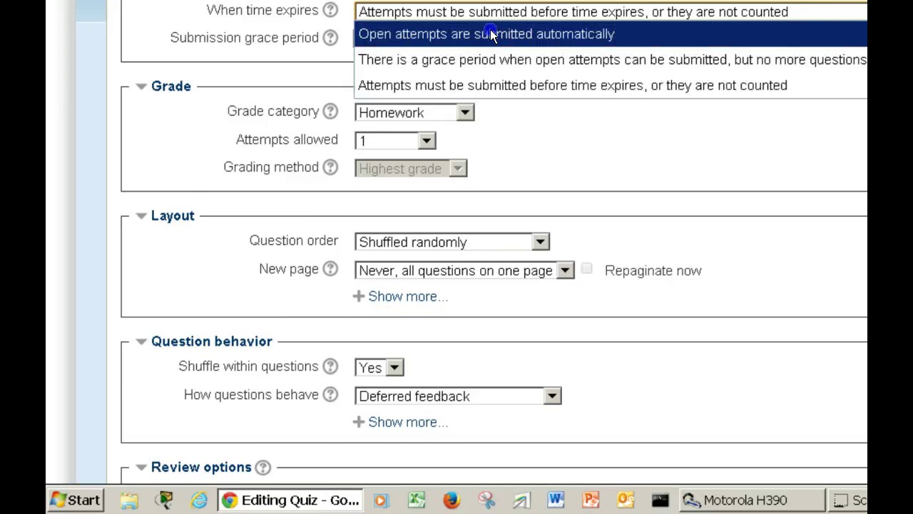
scroll(479, 206, "up", 3)
left_click(479, 206)
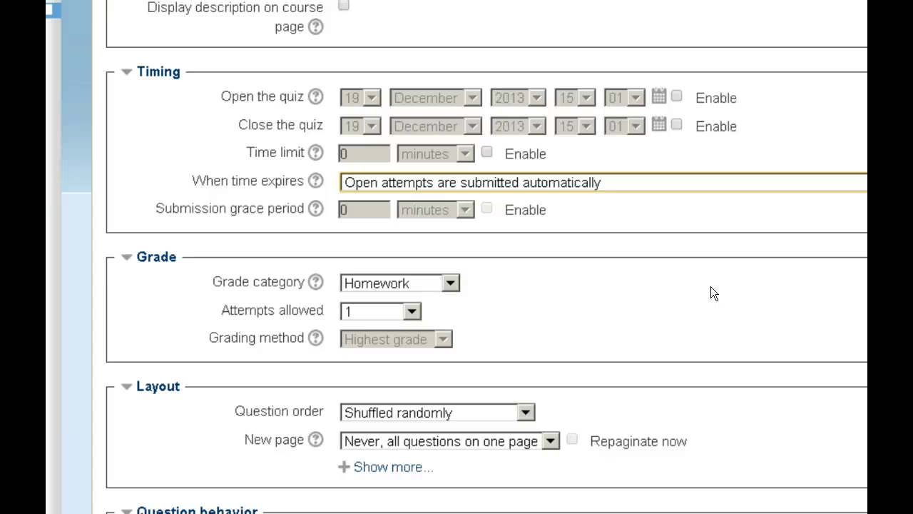
Step: Examine the choices for shuffling within questions, how questions behave and question order
left_click(863, 288)
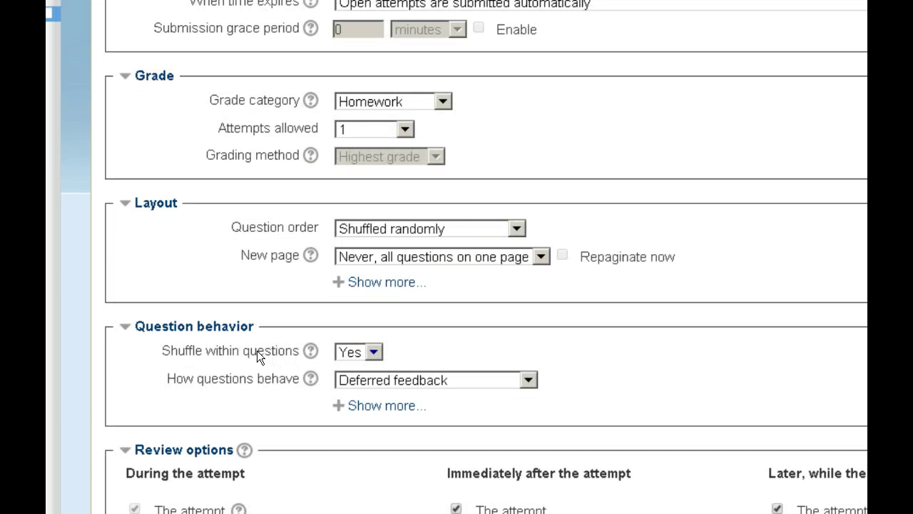
left_click(374, 351)
left_click(374, 351)
left_click(529, 380)
left_click(526, 376)
left_click(615, 376)
left_click(515, 228)
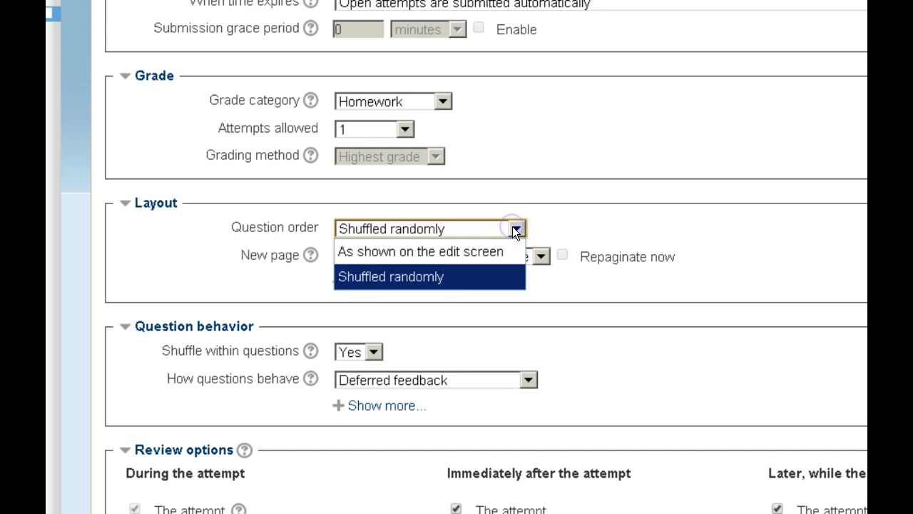
left_click(514, 227)
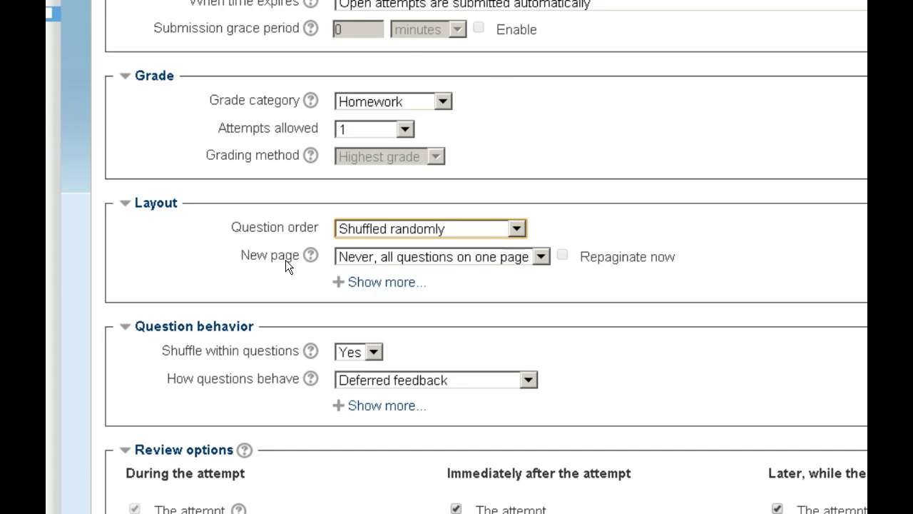
Step: Try starting a new page at every question and return New page to "Never, all questions on one page"
left_click(544, 256)
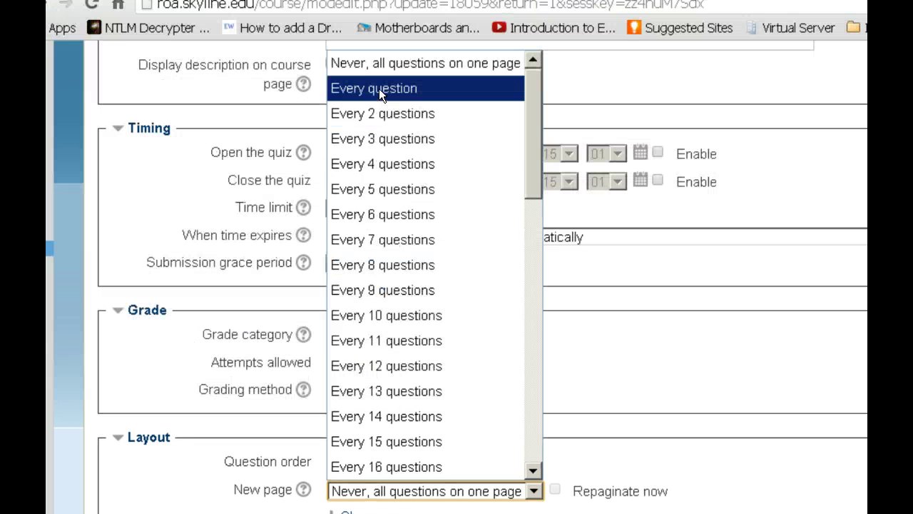
left_click(379, 88)
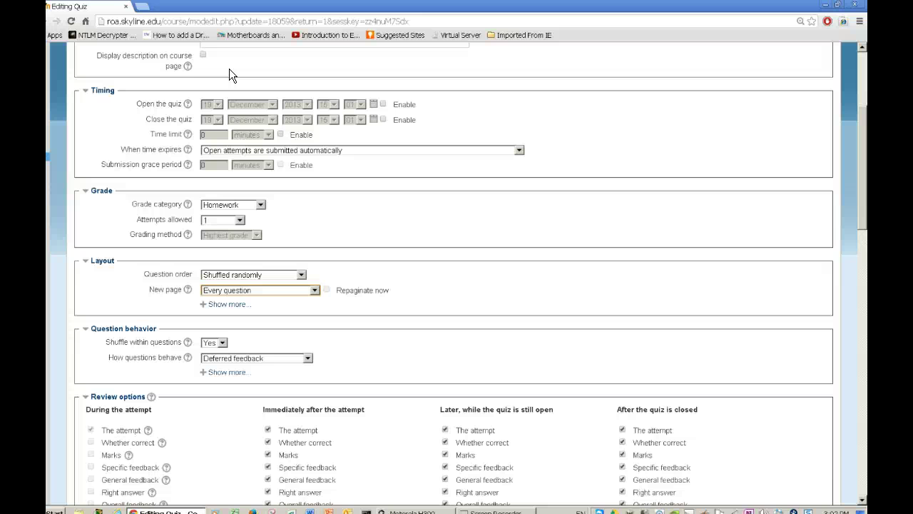
left_click(301, 275)
left_click(301, 275)
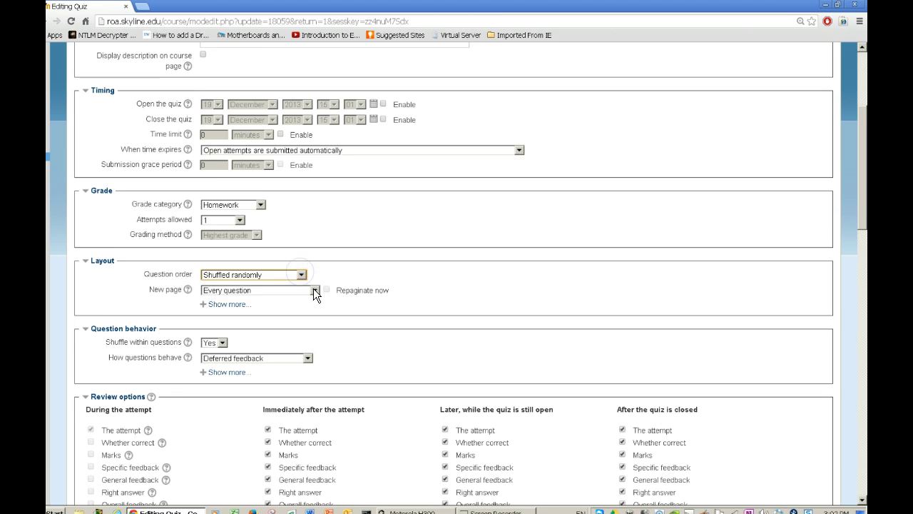
left_click(313, 290)
left_click(475, 0)
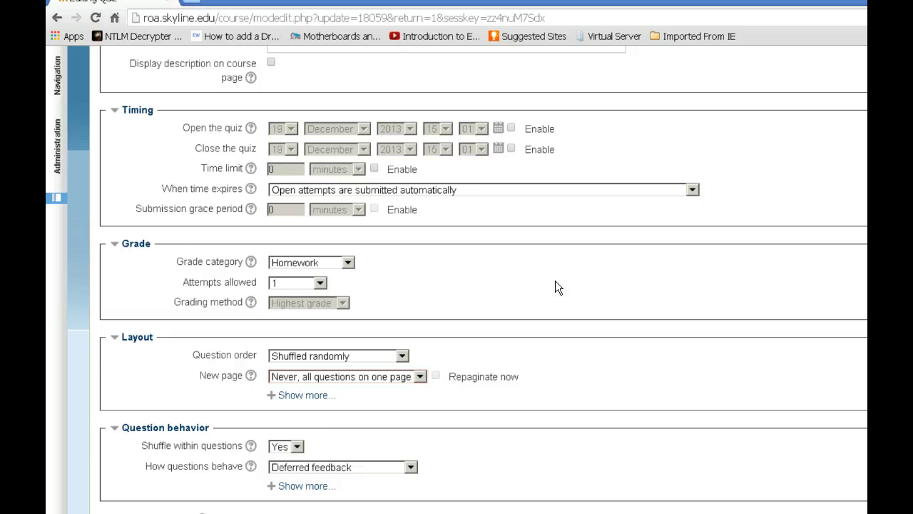
Step: Expand the additional Question behavior settings
scroll(556, 281, "down", 4)
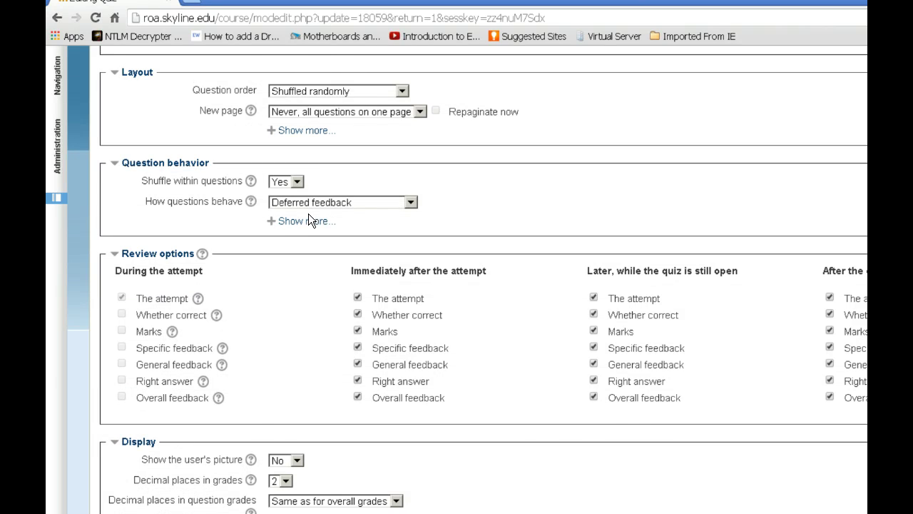
left_click(309, 220)
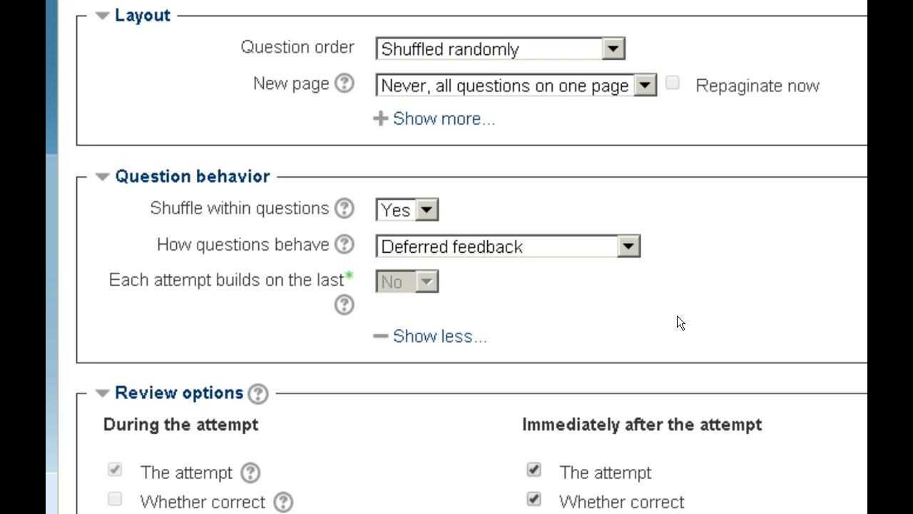
Step: In the extra restrictions on attempts, set Browser security to "Full screen pop-up with some JavaScript security"
scroll(687, 335, "down", 8)
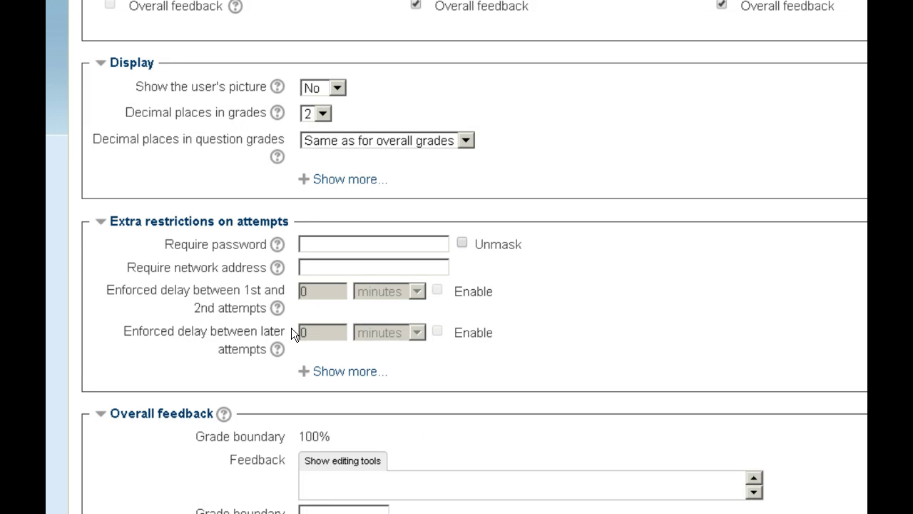
left_click(349, 245)
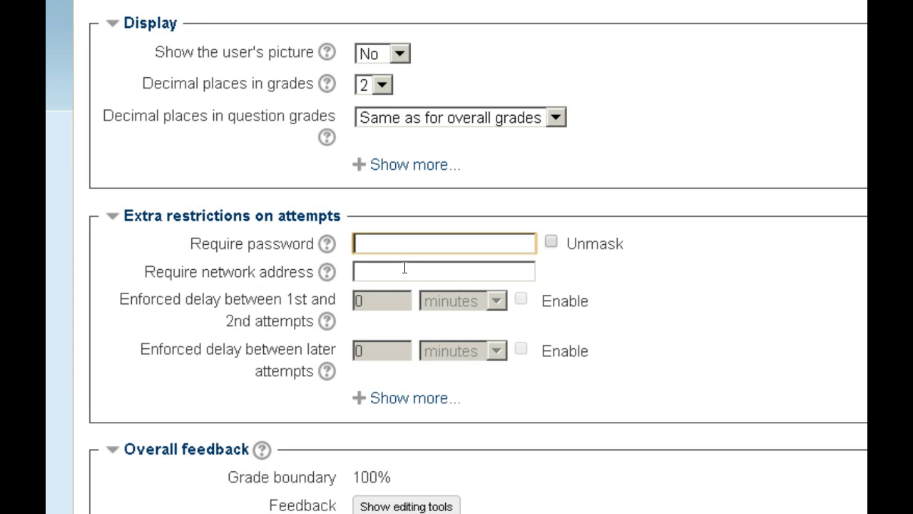
left_click(405, 268)
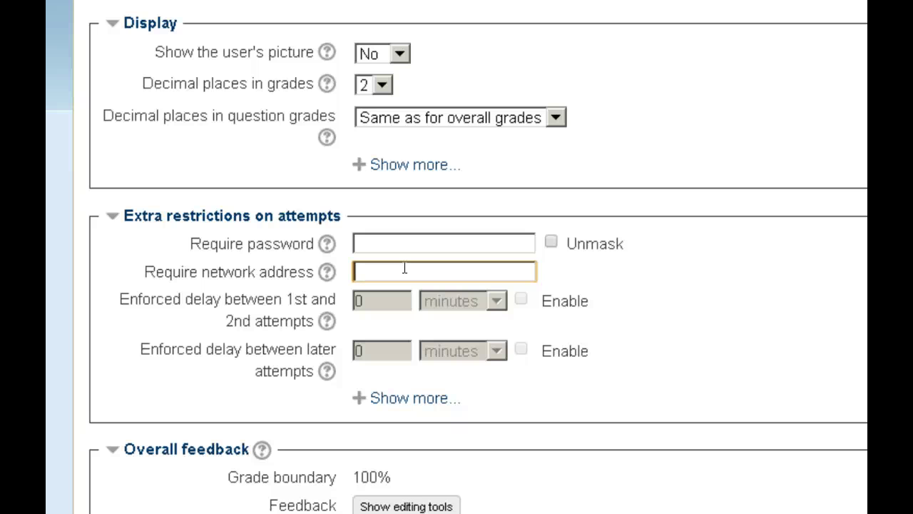
left_click(361, 399)
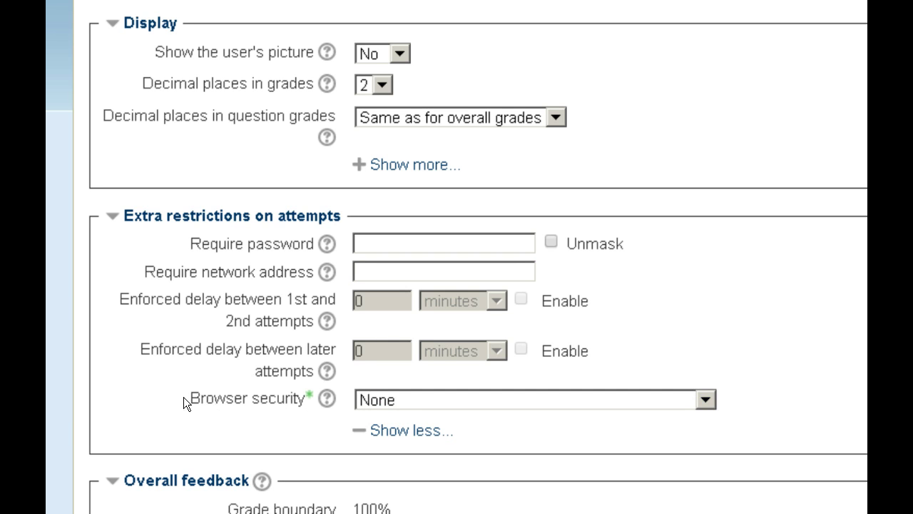
left_click(702, 399)
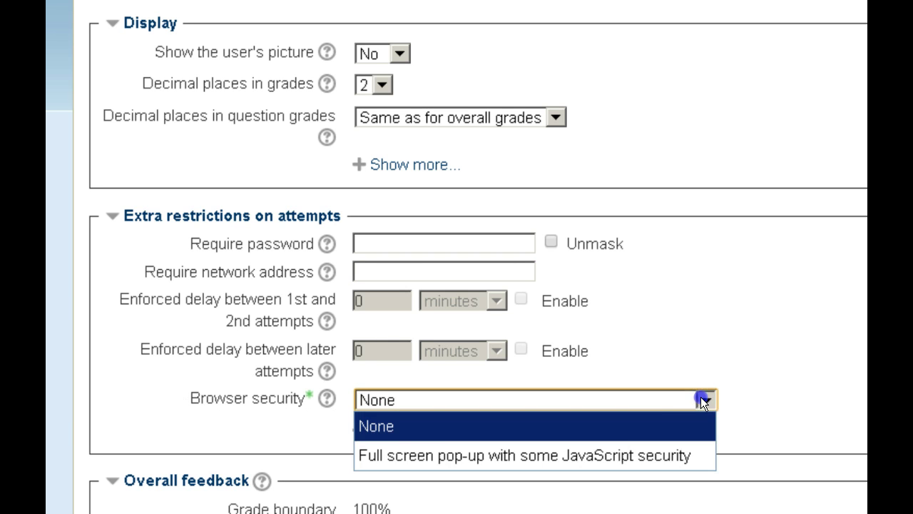
left_click(585, 456)
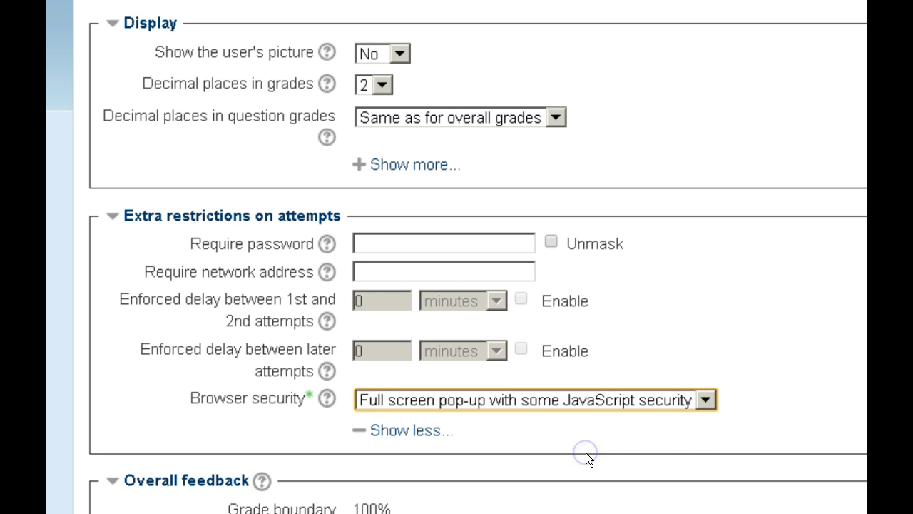
left_click(848, 404)
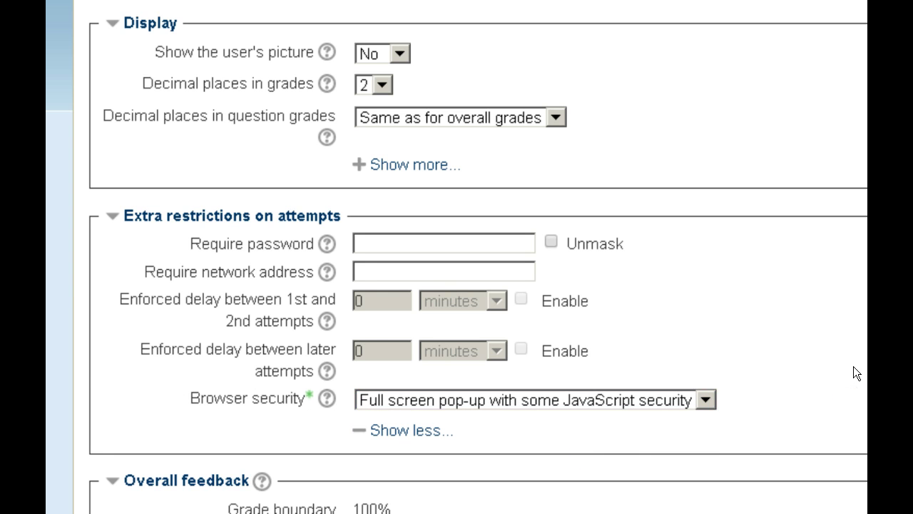
Step: Save the edited quiz settings and display the quiz
scroll(855, 366, "down", 15)
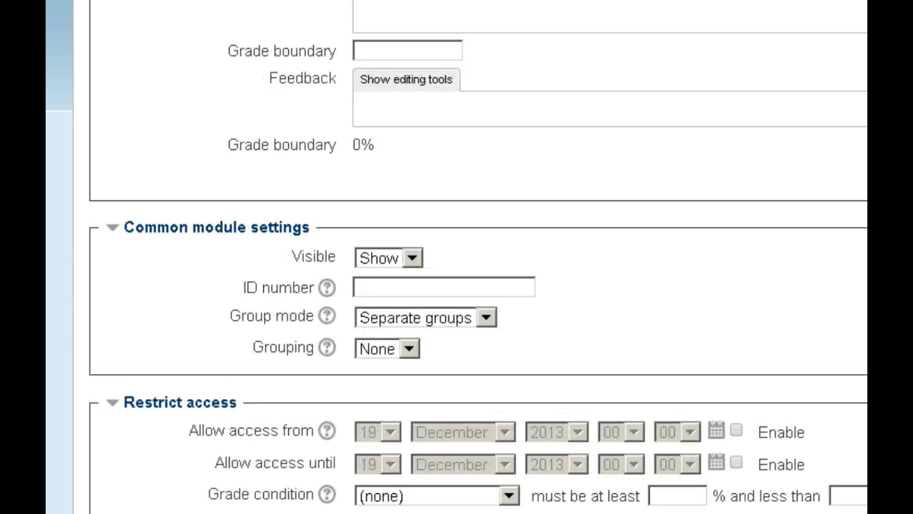
scroll(449, 392, "down", 3)
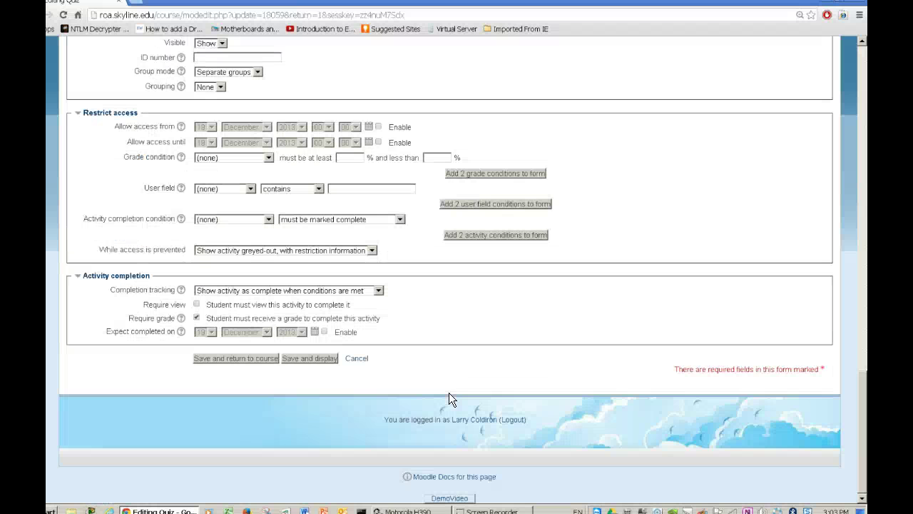
left_click(306, 358)
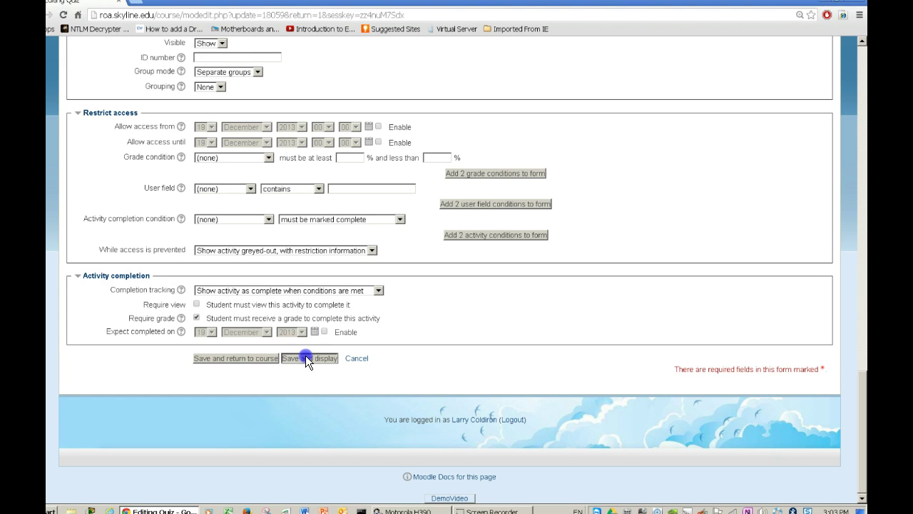
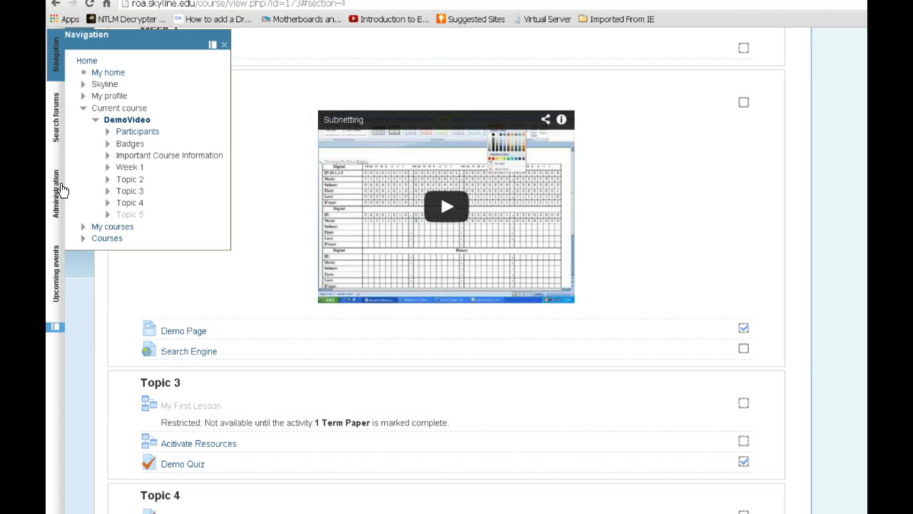
Step: Switch the role in the DemoVideo course to Student
mouse_move(41, 179)
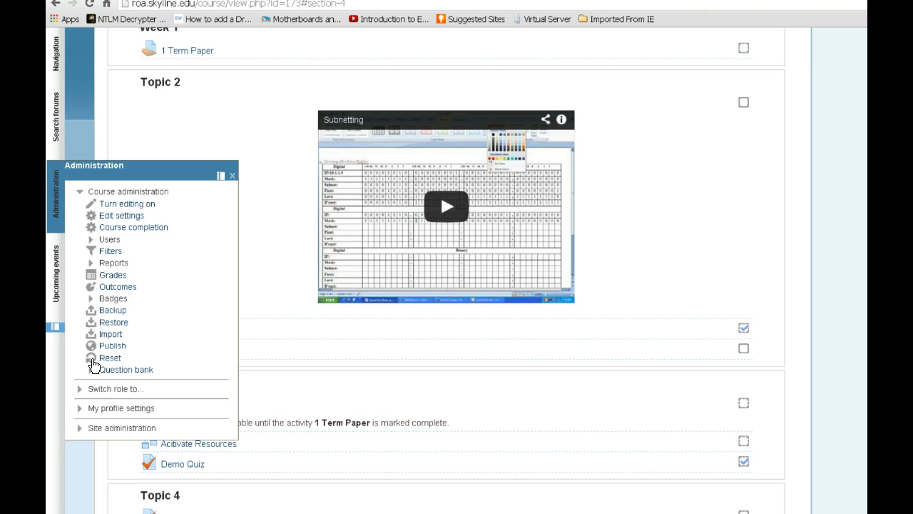
left_click(82, 391)
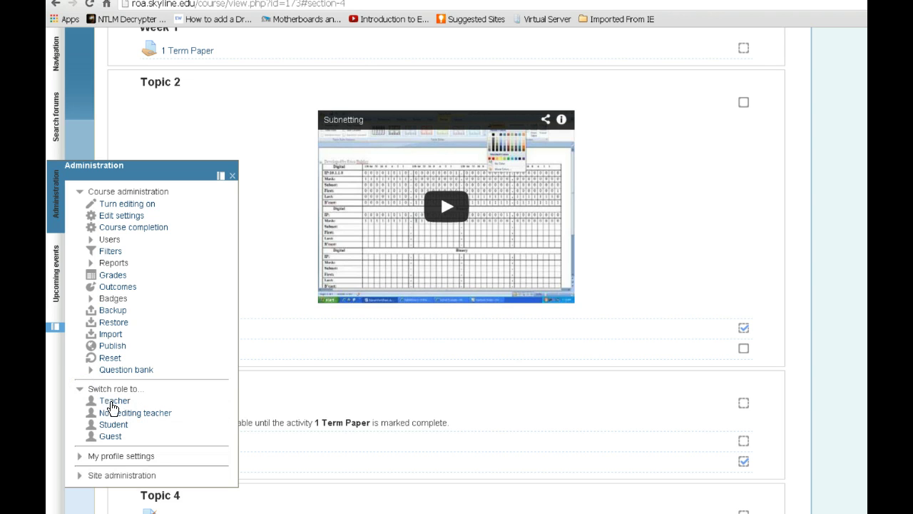
left_click(121, 427)
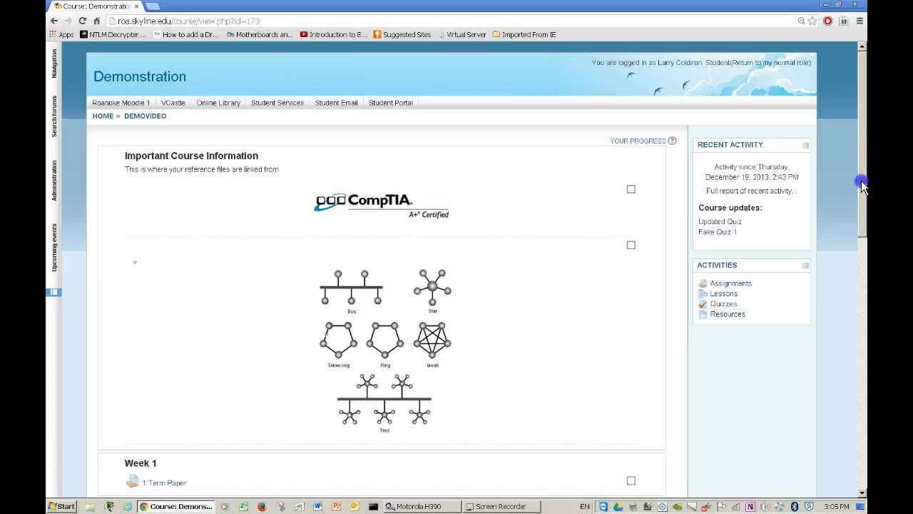
Step: Open Fake Quiz 1 in Topic 4 and continue the last attempt
left_click_drag(862, 227, 862, 377)
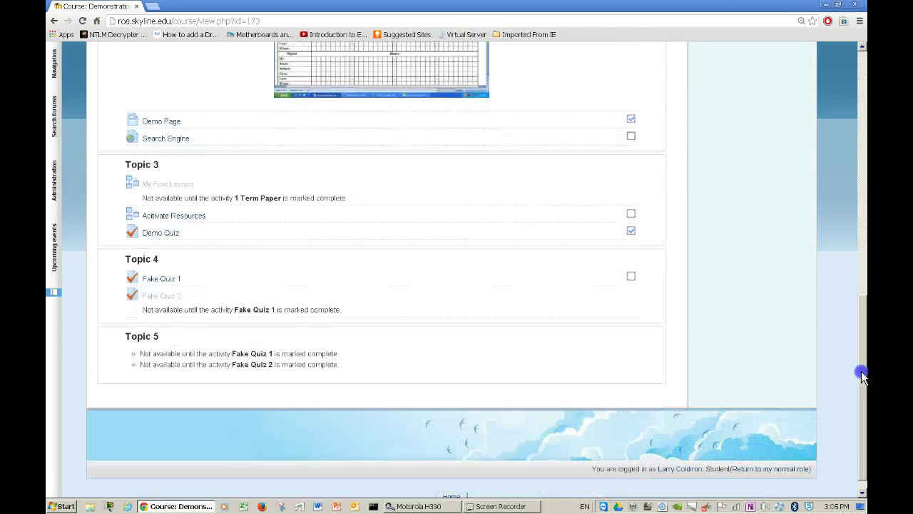
left_click(165, 282)
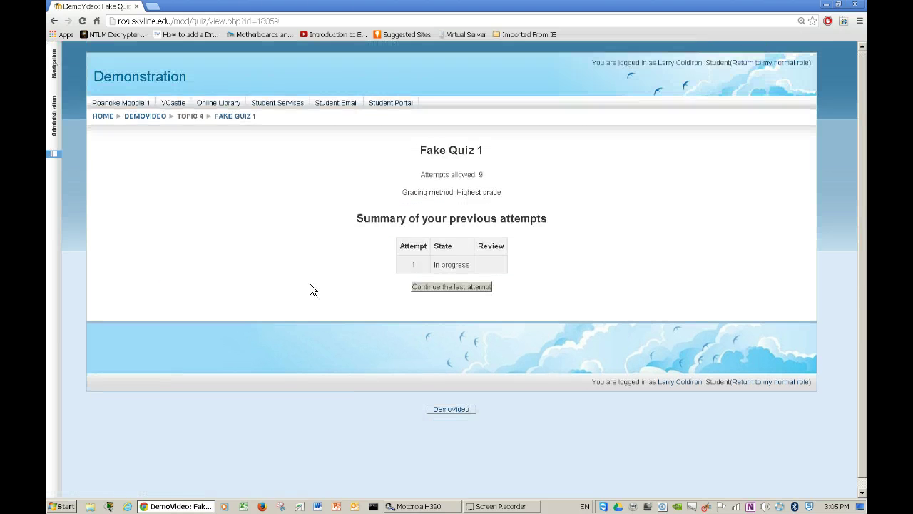
left_click(458, 286)
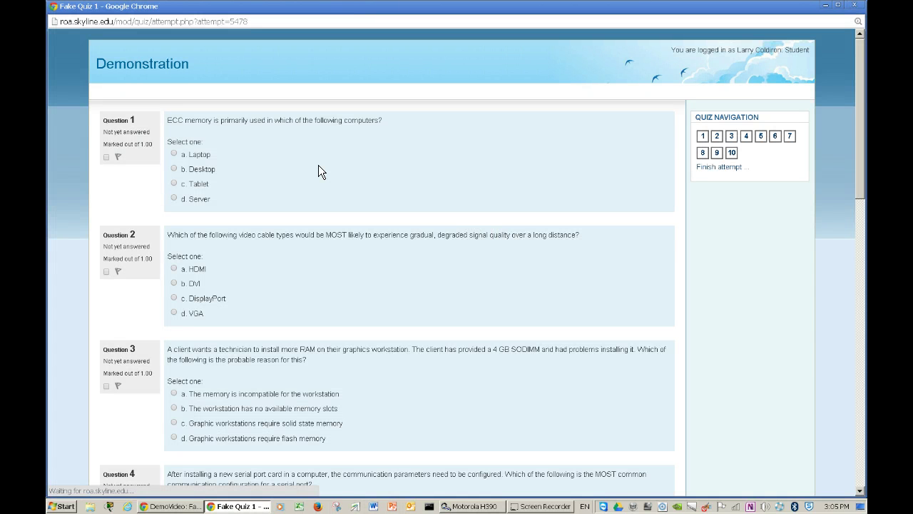
Step: Test repeatedly whether the context menu can be opened on the quiz questions, dismissing each alert
left_click(303, 164)
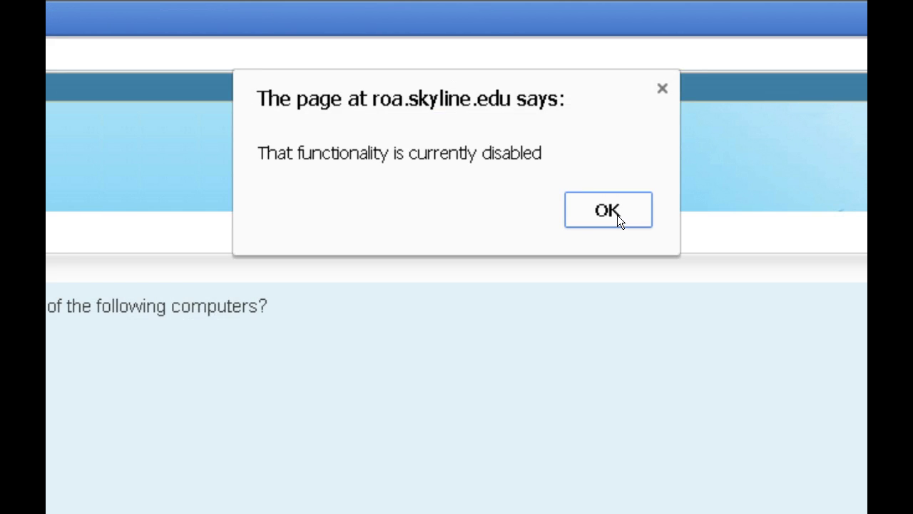
left_click(617, 214)
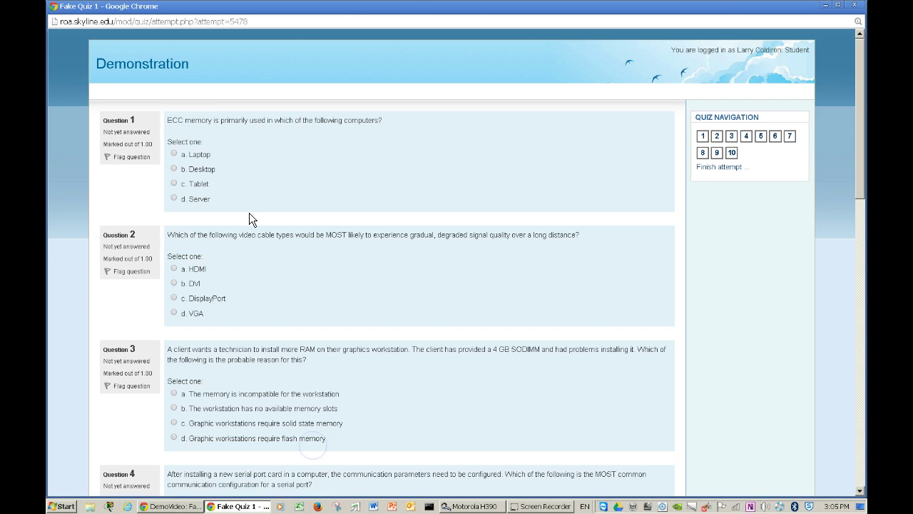
right_click(289, 172)
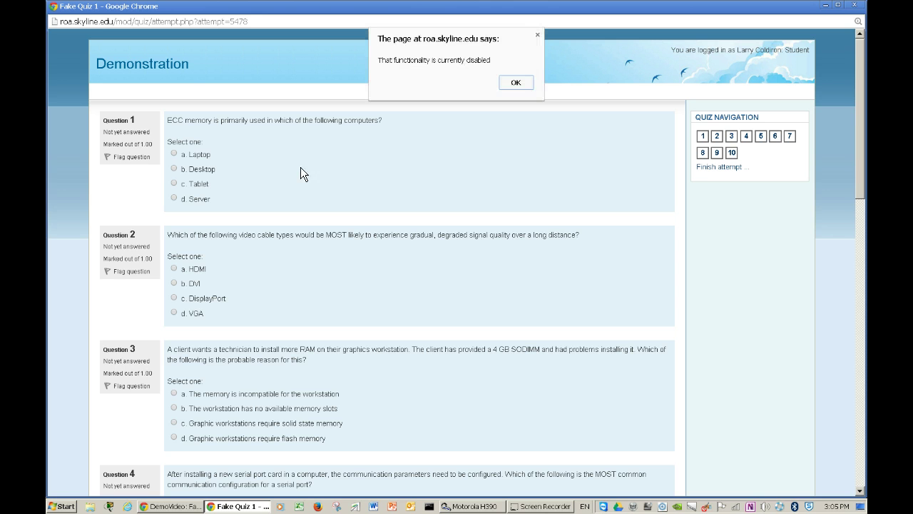
left_click(508, 84)
right_click(414, 149)
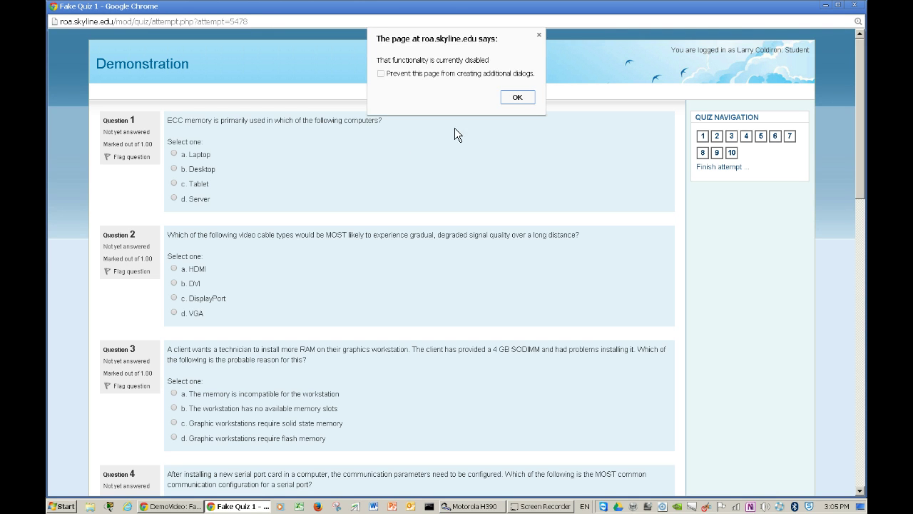
left_click(506, 98)
right_click(447, 151)
left_click(516, 98)
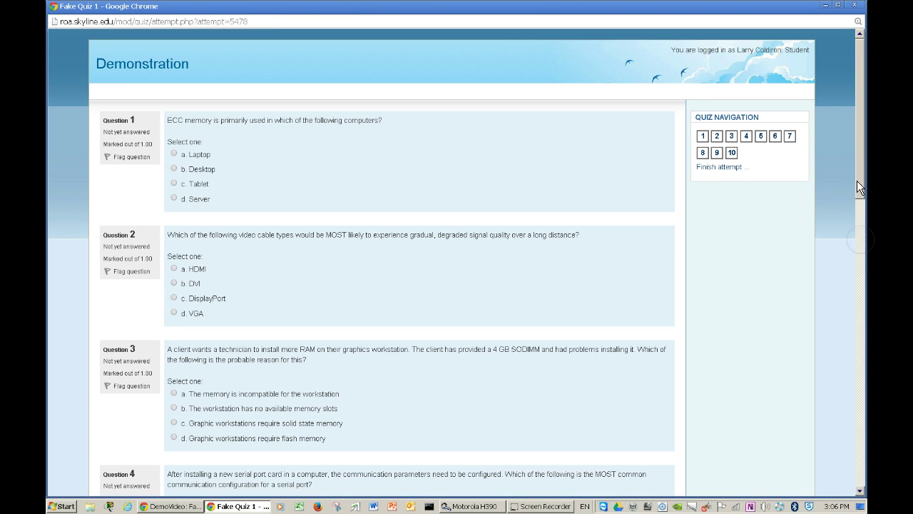
Step: Finish the Fake Quiz 1 attempt without answering and confirm submitting all questions
left_click(722, 167)
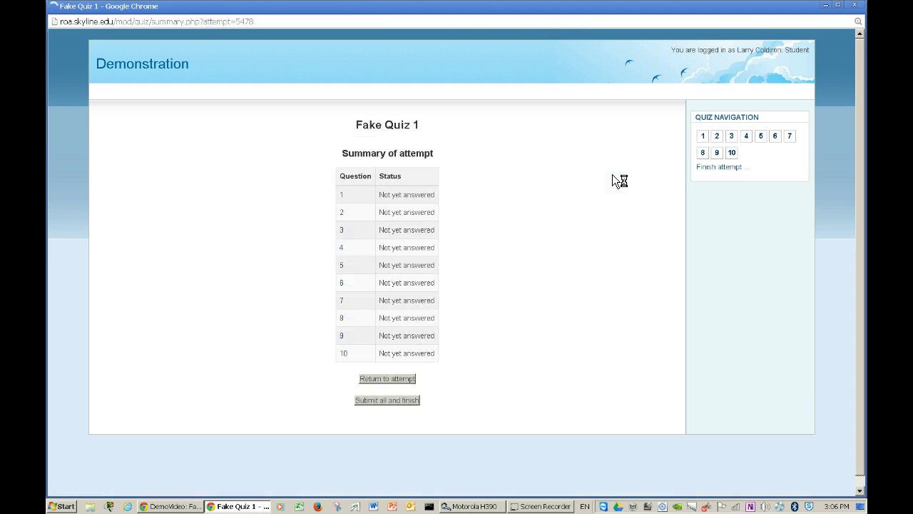
left_click(379, 400)
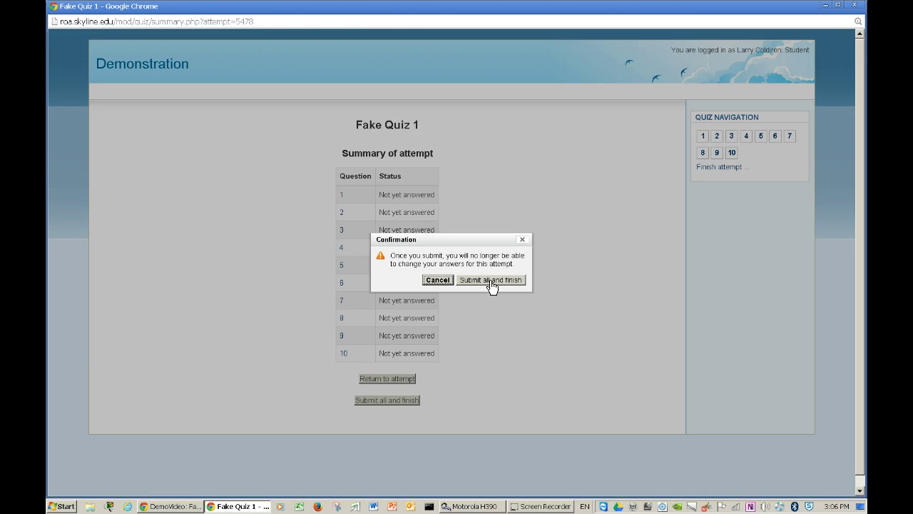
left_click(491, 282)
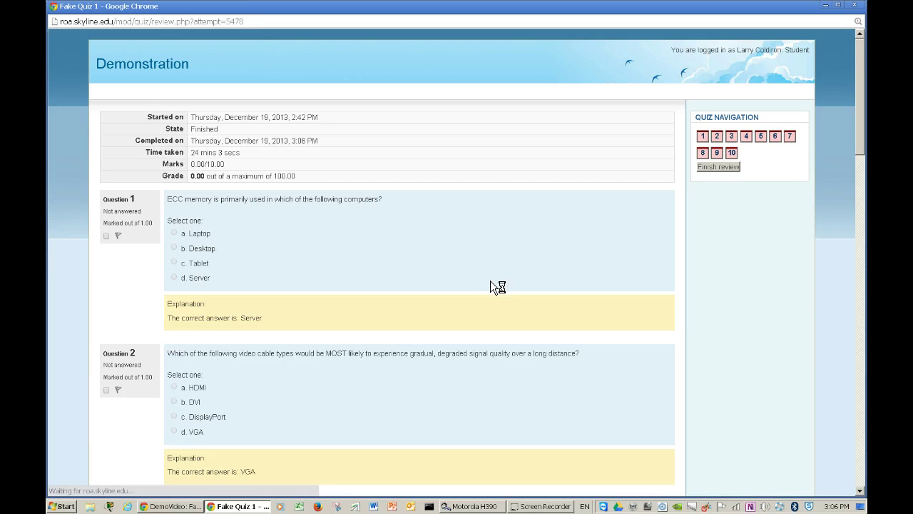
Step: Test whether the context menu can be opened on the attempt review page and dismiss the alert
right_click(436, 232)
left_click(515, 84)
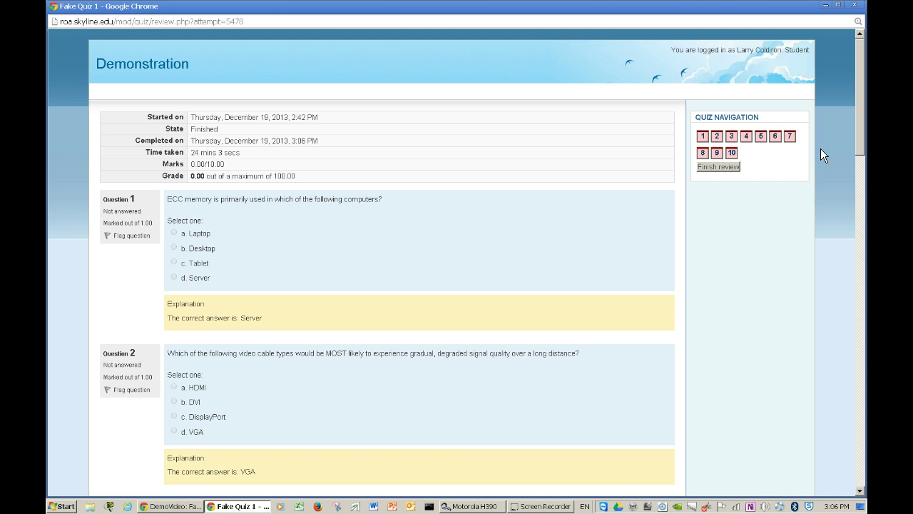
Step: Finish the attempt review and switch from the Student role back to the normal role
left_click(729, 167)
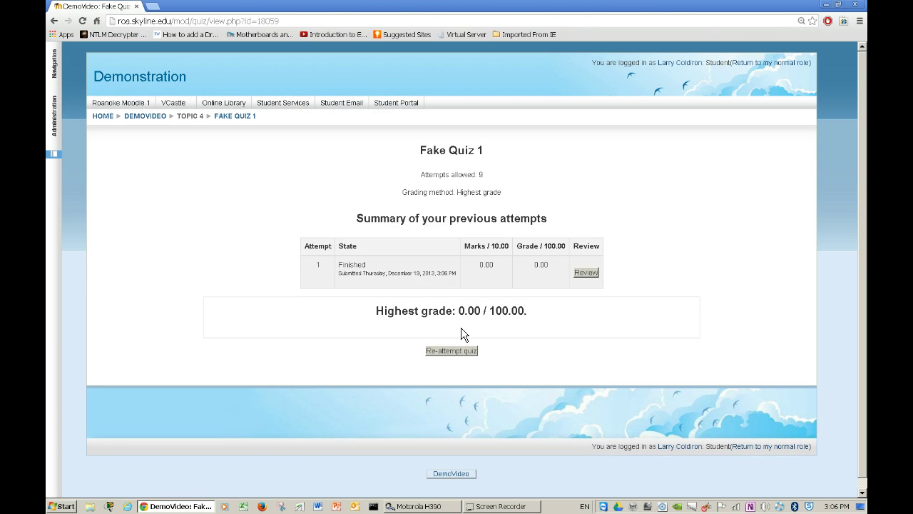
left_click(778, 69)
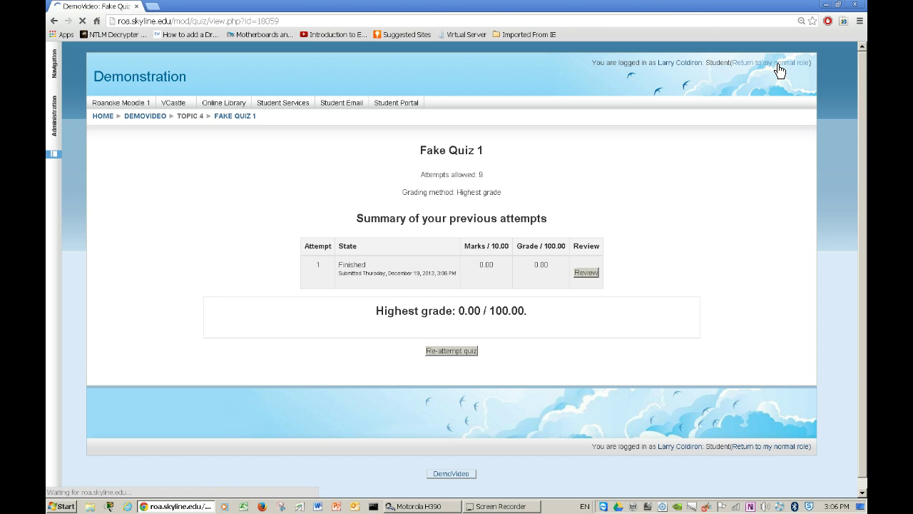